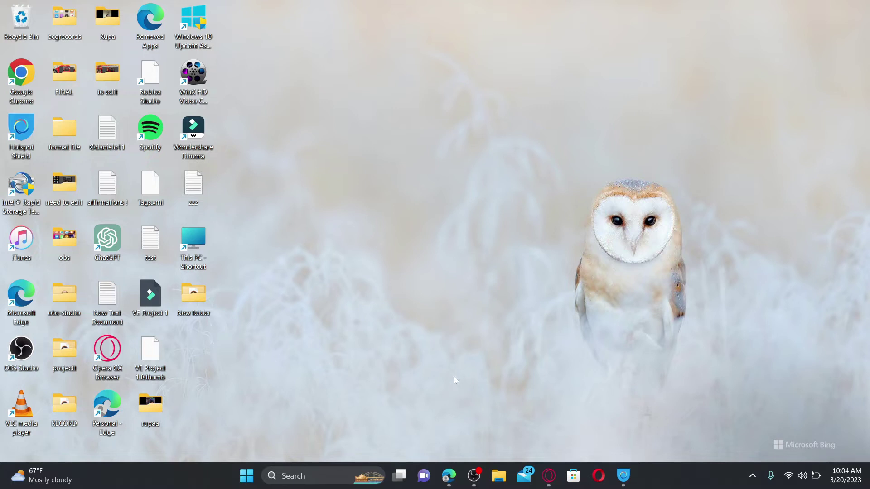
left_click(449, 476)
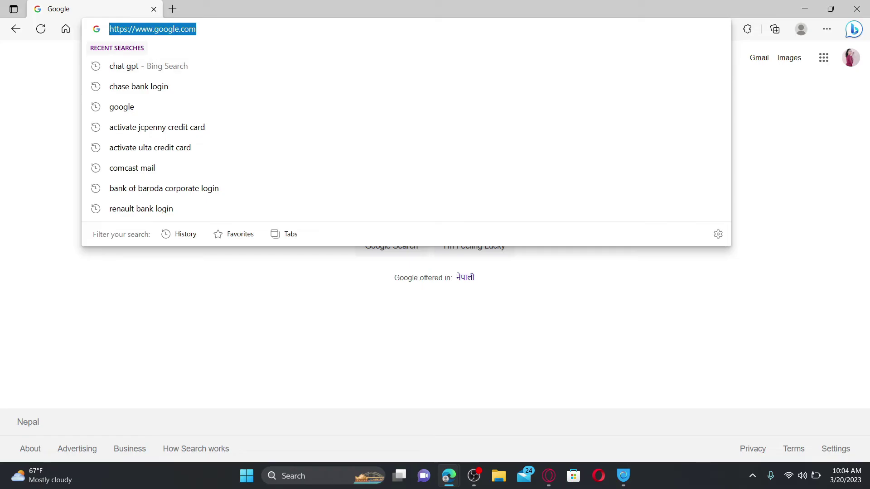
type("www.chase.com")
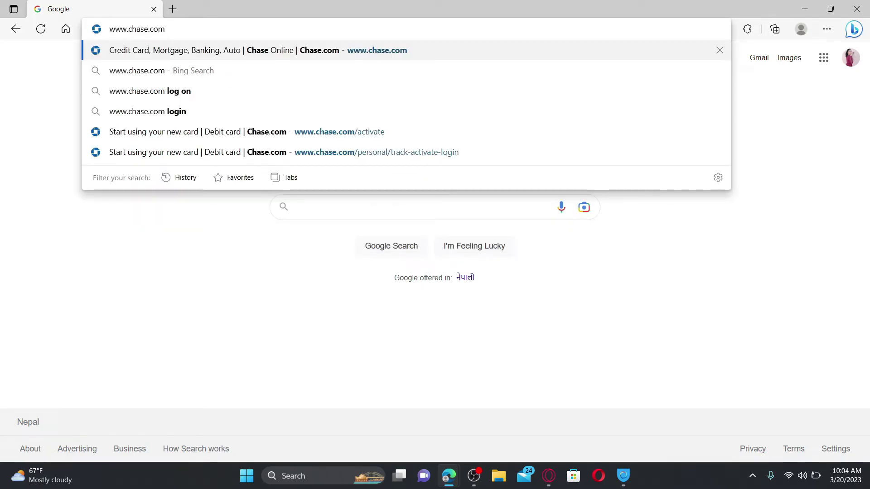
key("Return")
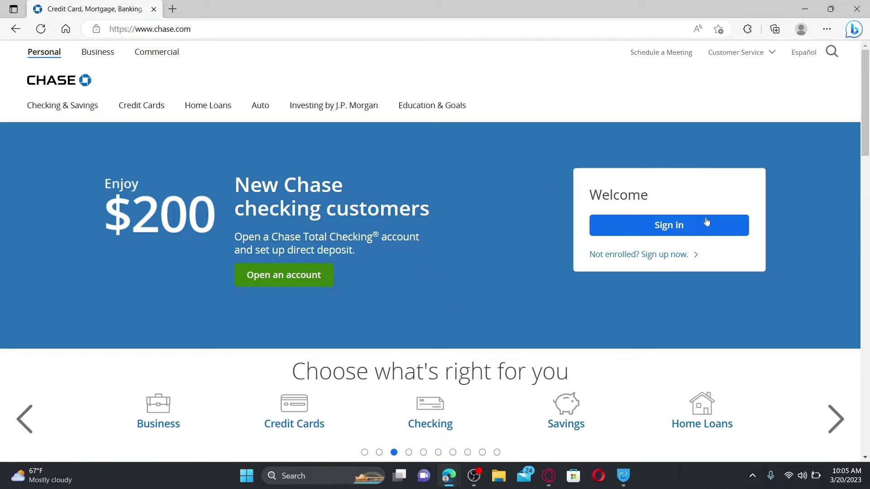
- Choose Sign in from the Welcome panel on the Chase homepage
left_click(659, 223)
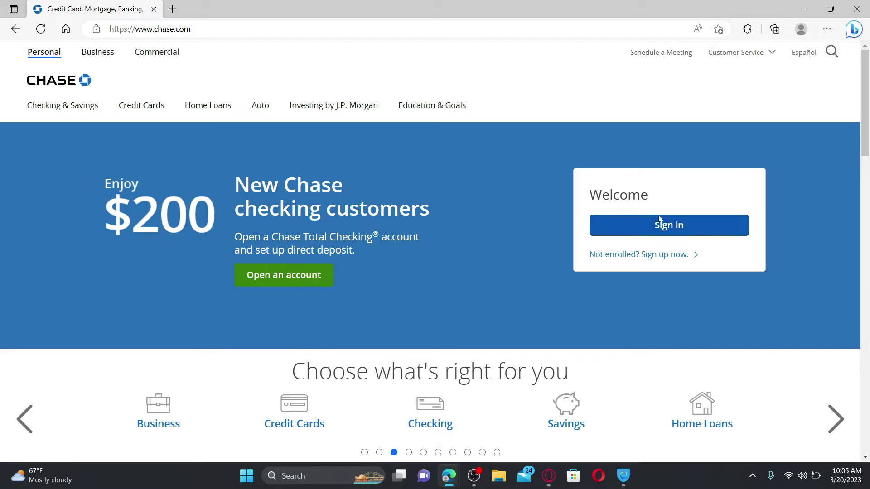
left_click(683, 229)
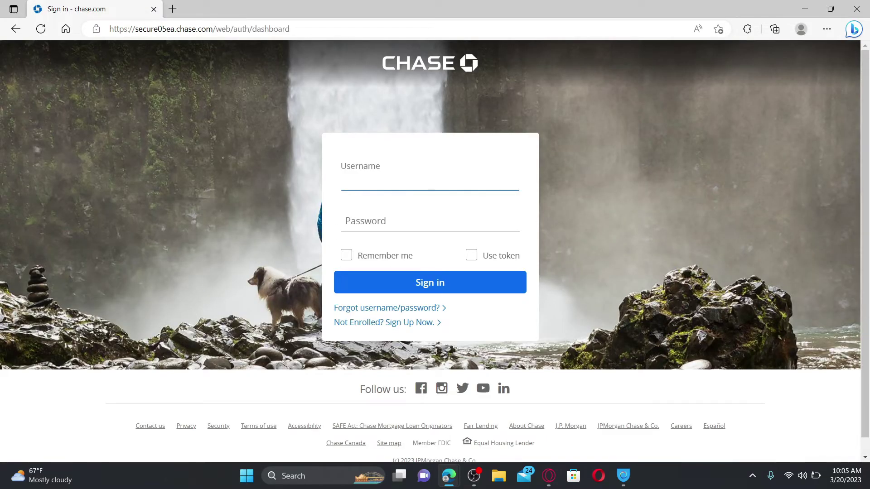
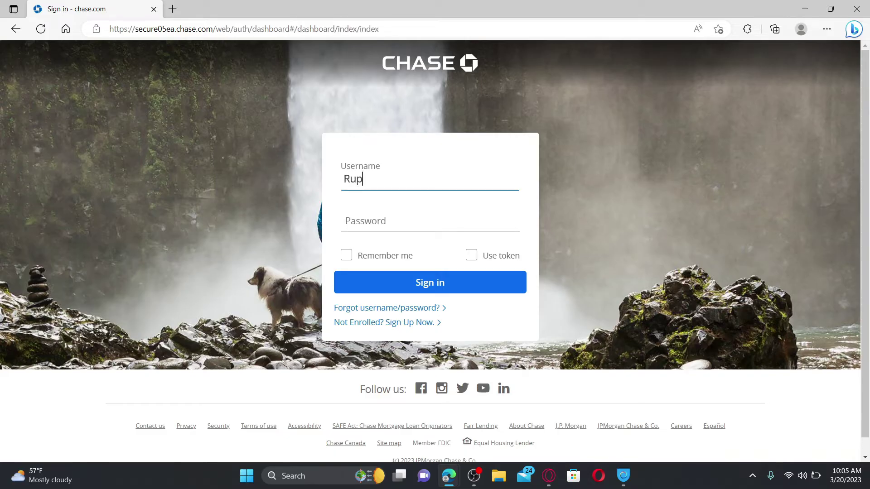
key("Tab")
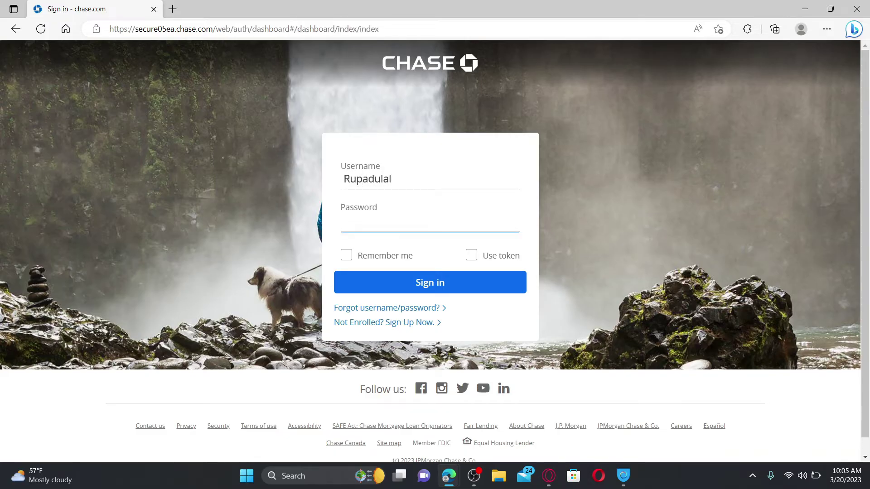
type("••••••")
type("•••")
left_click(456, 168)
left_click(347, 256)
left_click(348, 259)
- Minimize the Edge window to reveal the Windows desktop
left_click(805, 9)
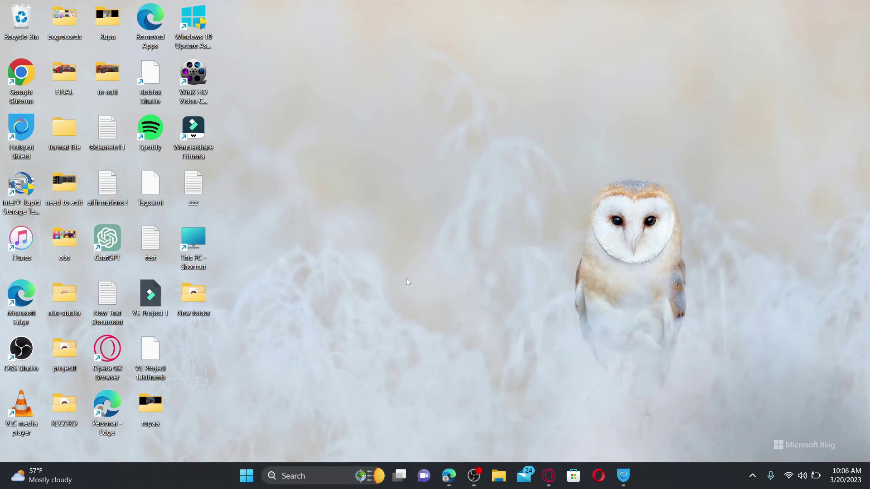